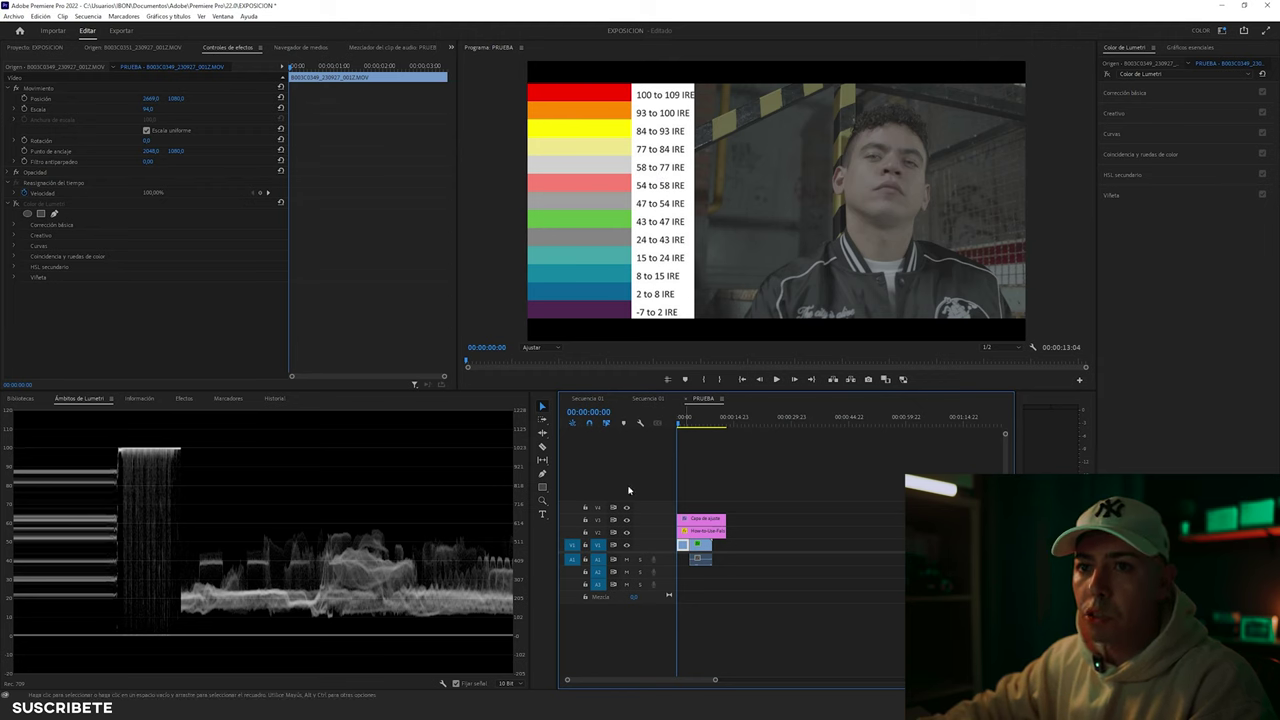
- Enable the Lumetri Color effect on the man's portrait clip and open its Creative settings
left_click(16, 205)
left_click(16, 205)
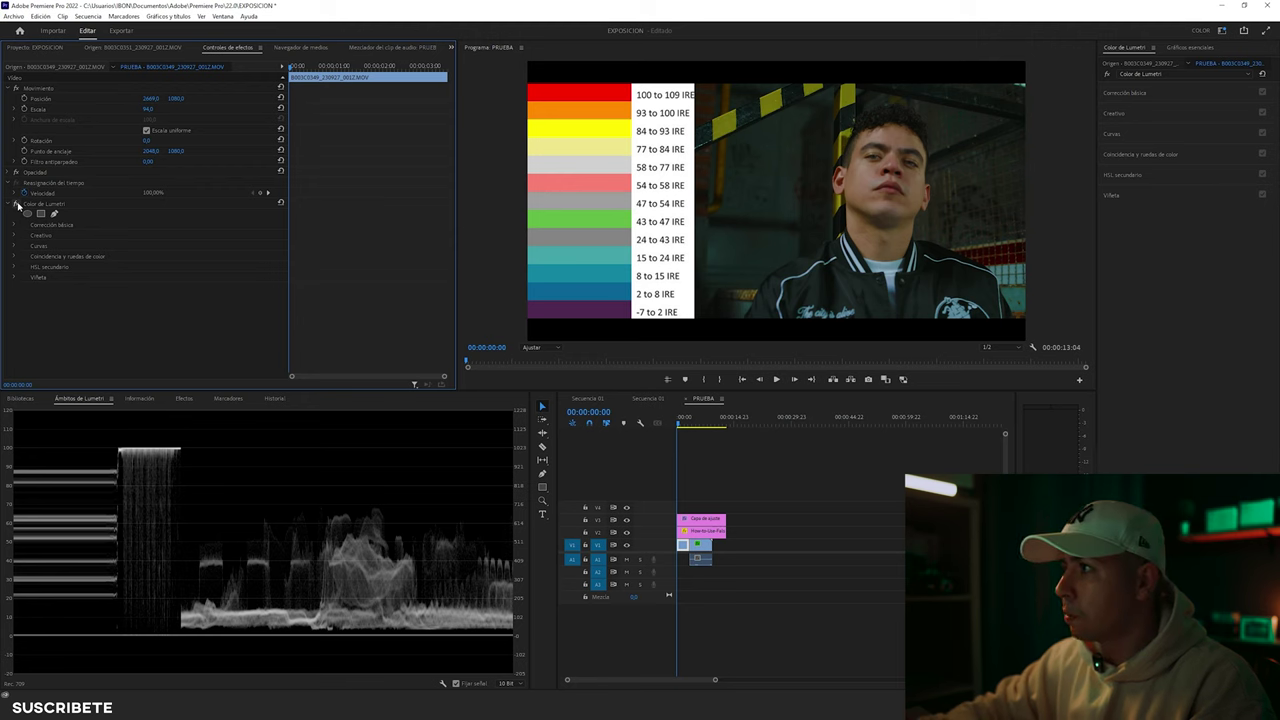
left_click(1128, 115)
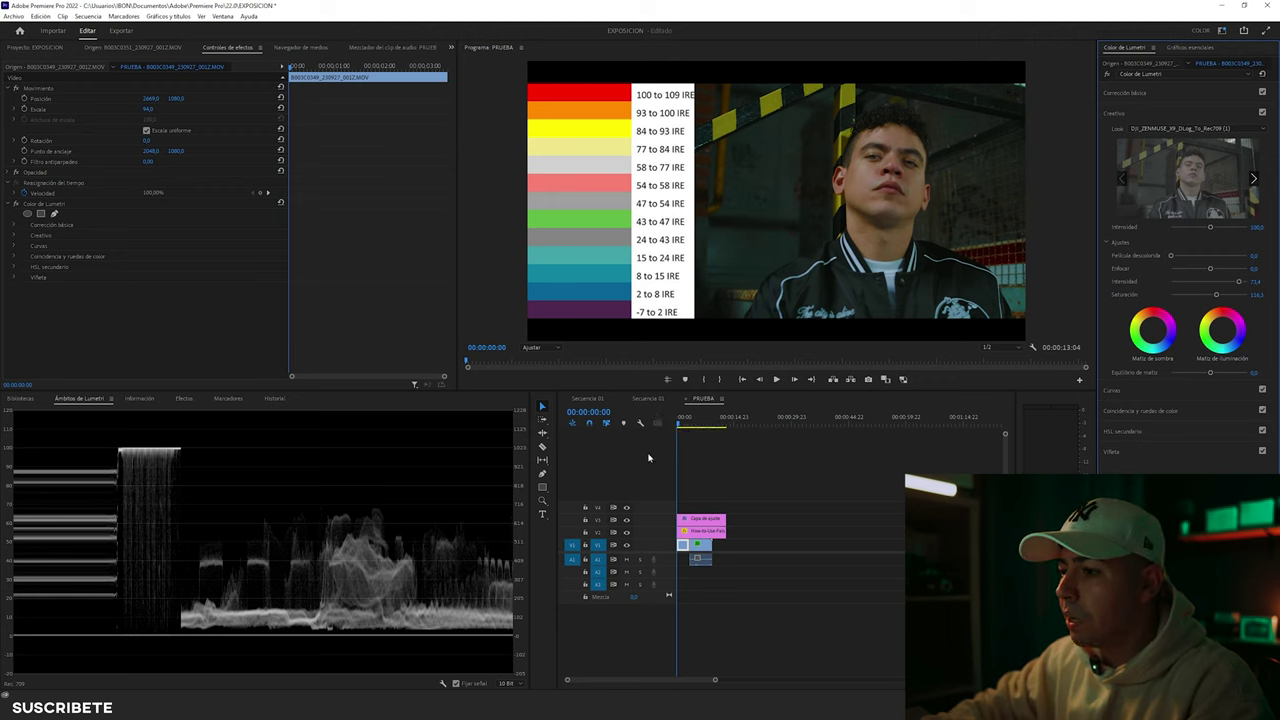
- Move the top adjustment layer to V4 and show the false-color adjustment layer on V2, comparing the portrait with and without it
left_click_drag(700, 519, 749, 510)
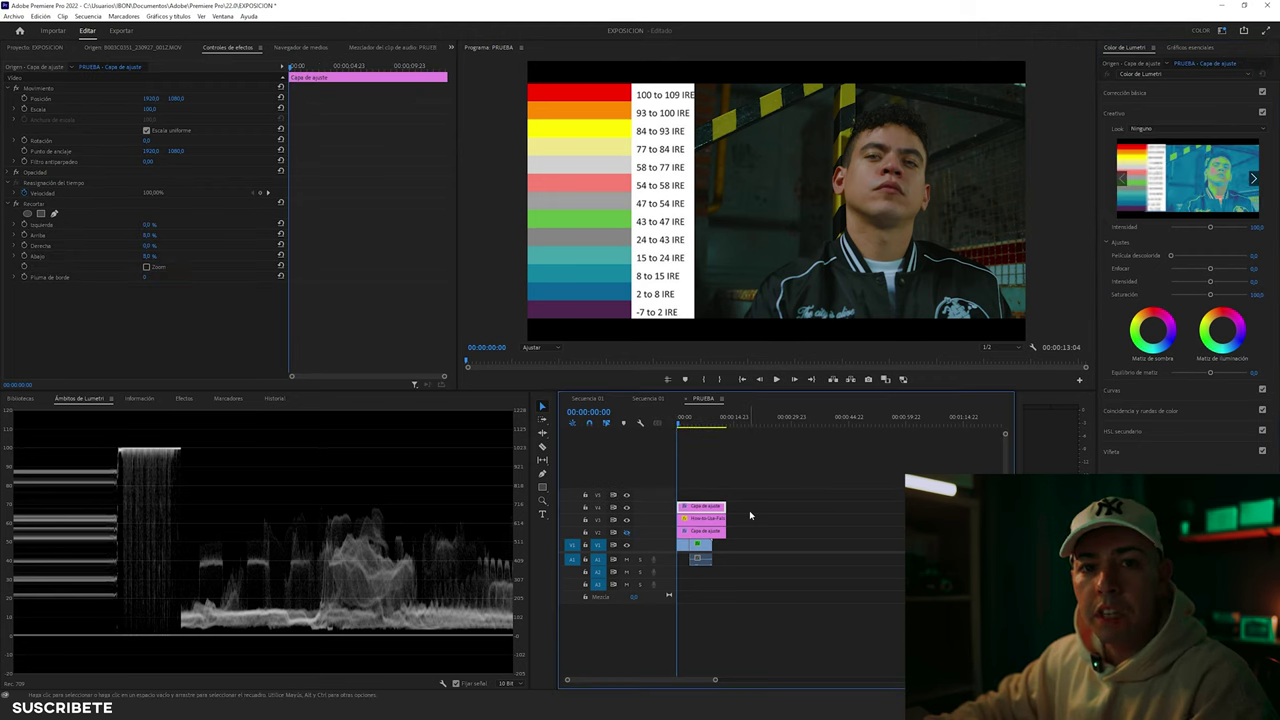
left_click(688, 531)
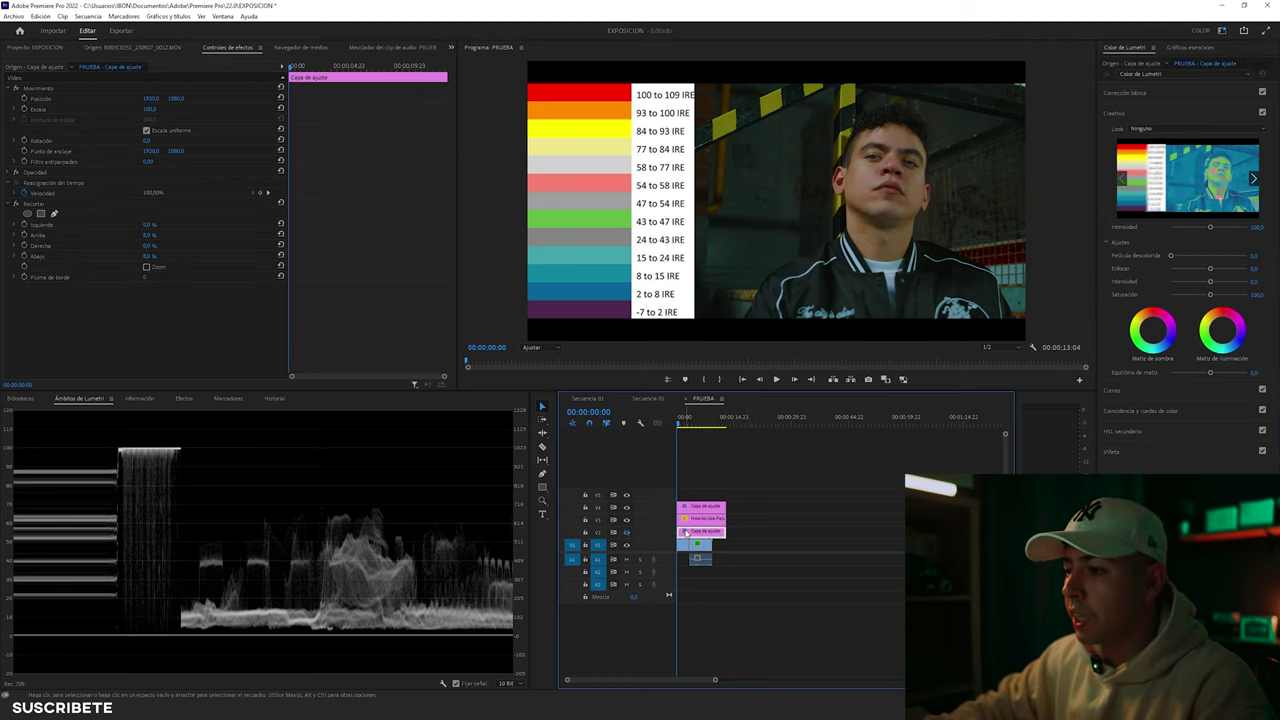
left_click(626, 533)
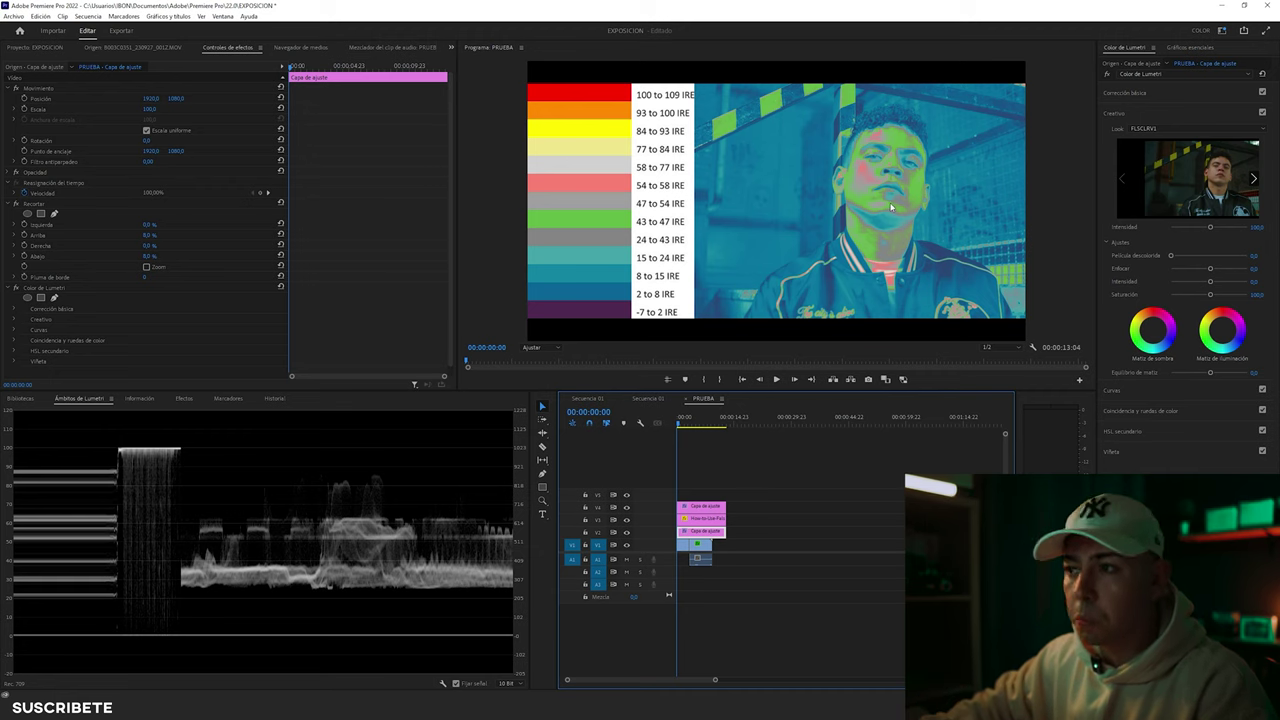
left_click(626, 533)
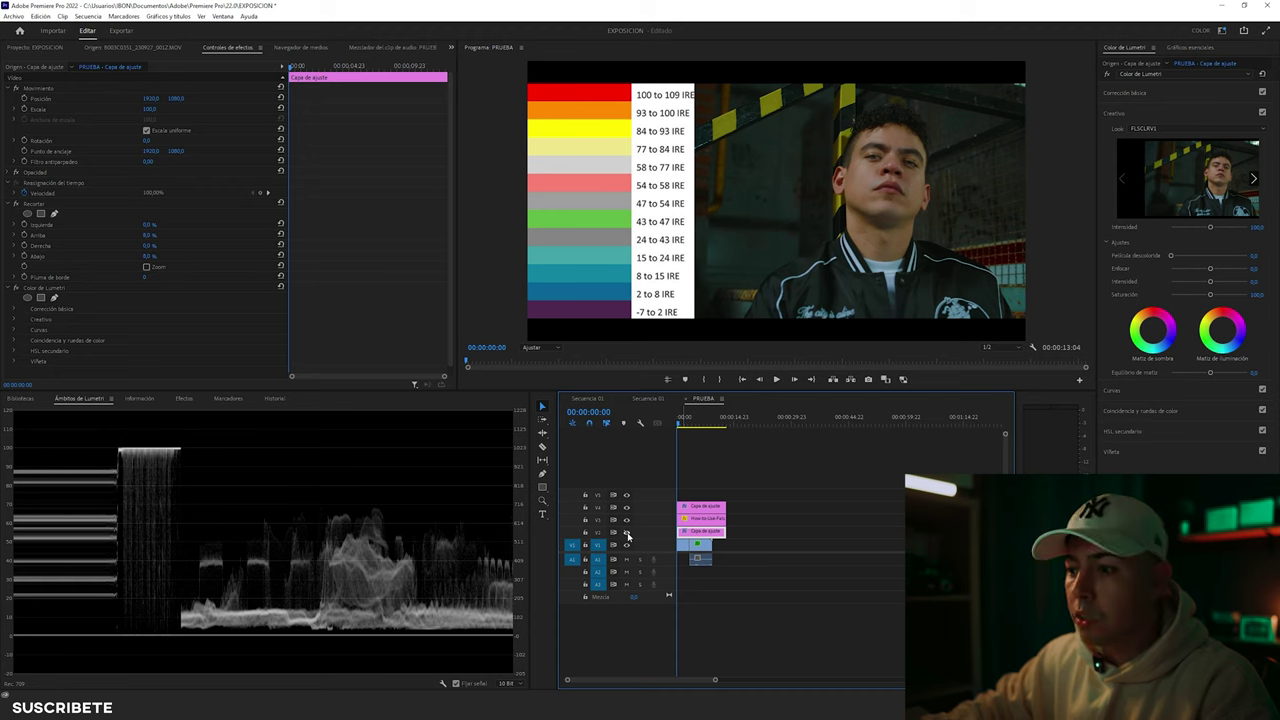
left_click(626, 533)
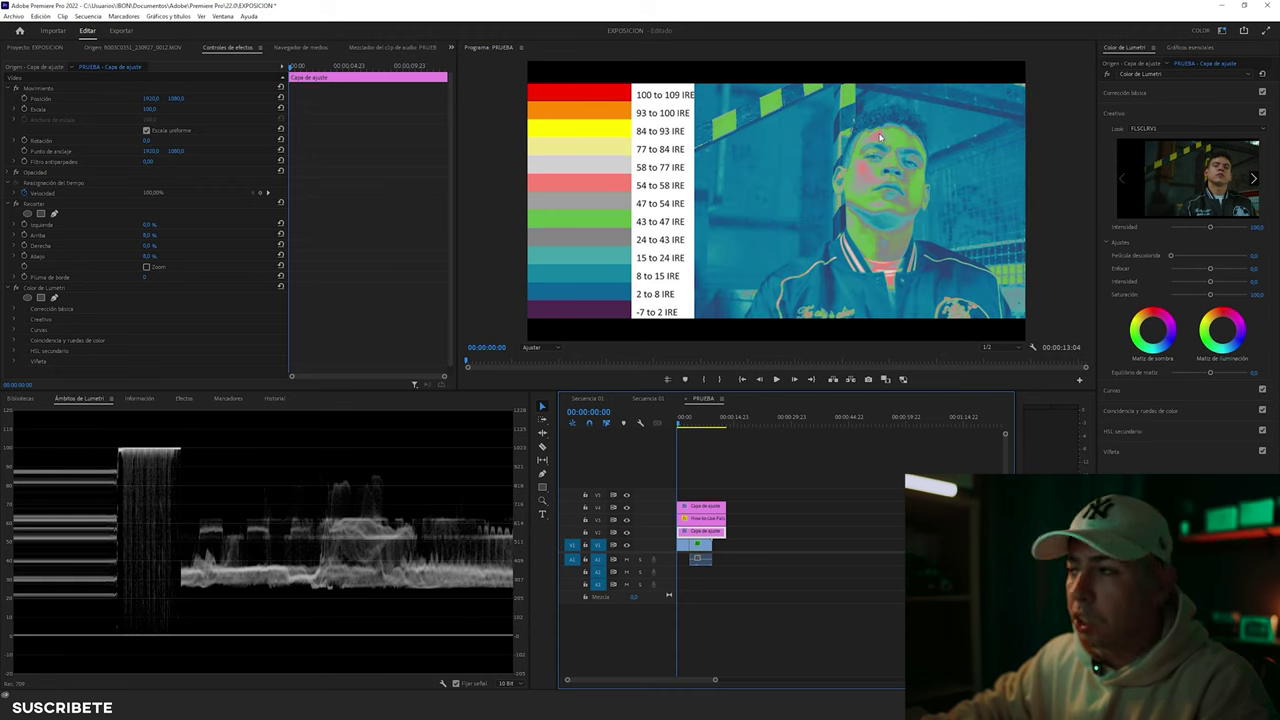
- Raise the portrait clip's exposure slightly in Lumetri Basic Correction and compare it with and without the false-color layer
left_click(684, 552)
left_click(1125, 92)
left_click_drag(1210, 241, 1214, 240)
left_click(913, 140)
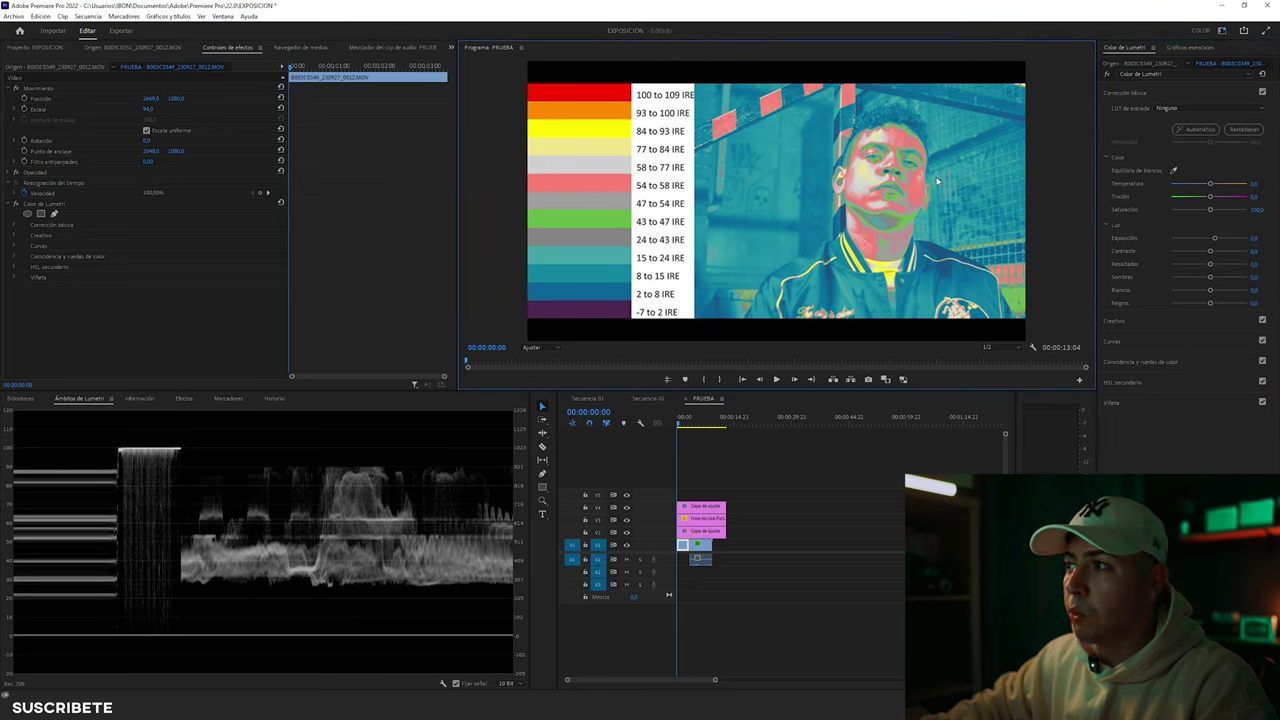
left_click(626, 532)
left_click(626, 532)
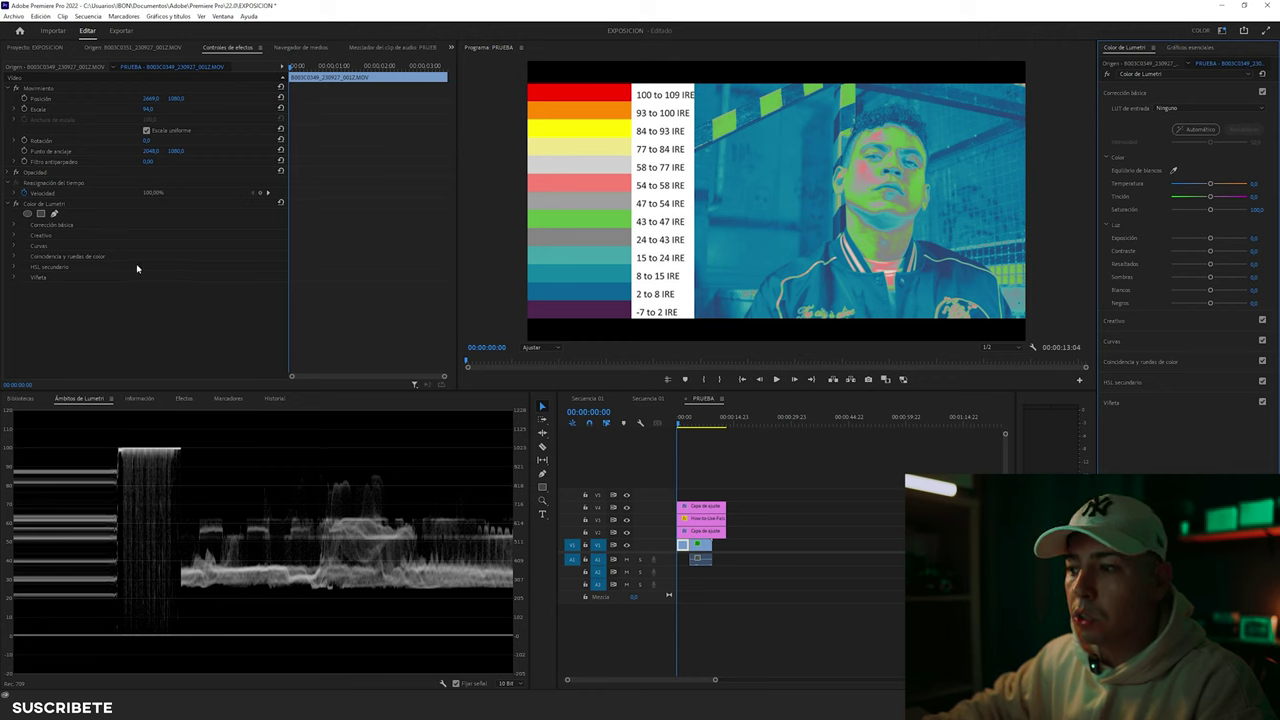
- Compare the portrait's false colors with the clip's Lumetri Color effect disabled and enabled
left_click(700, 531)
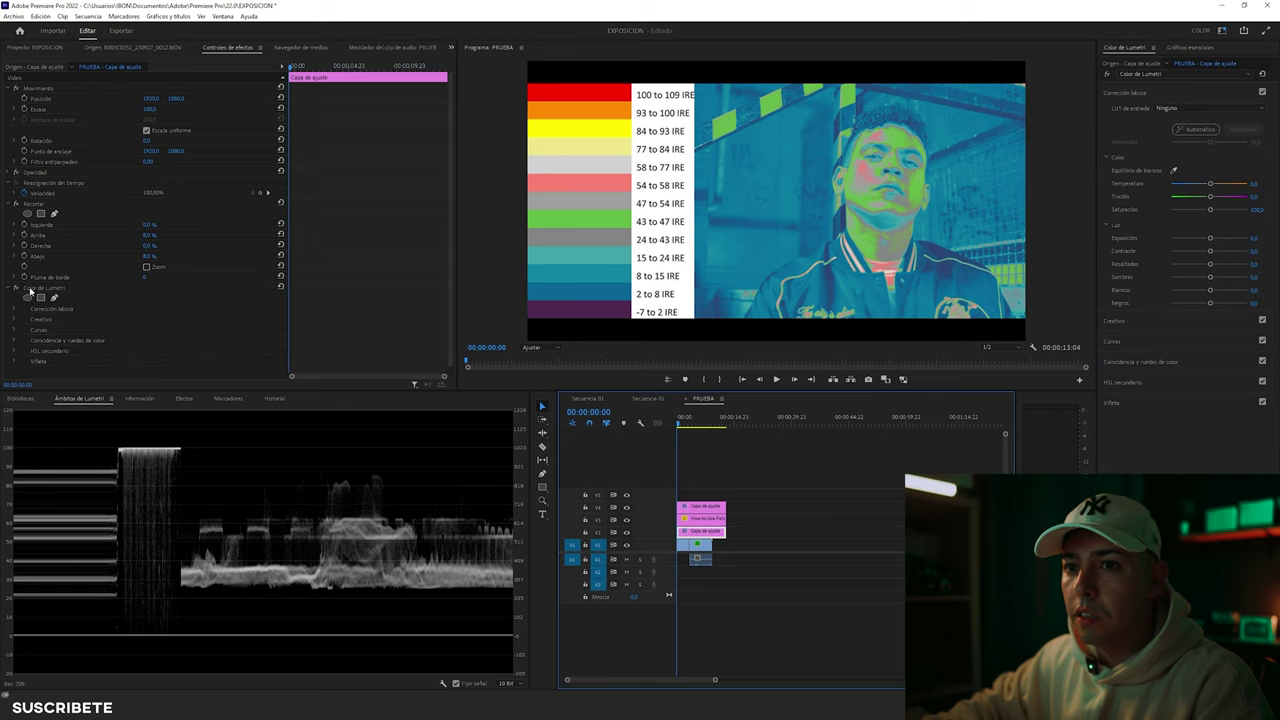
left_click(626, 533)
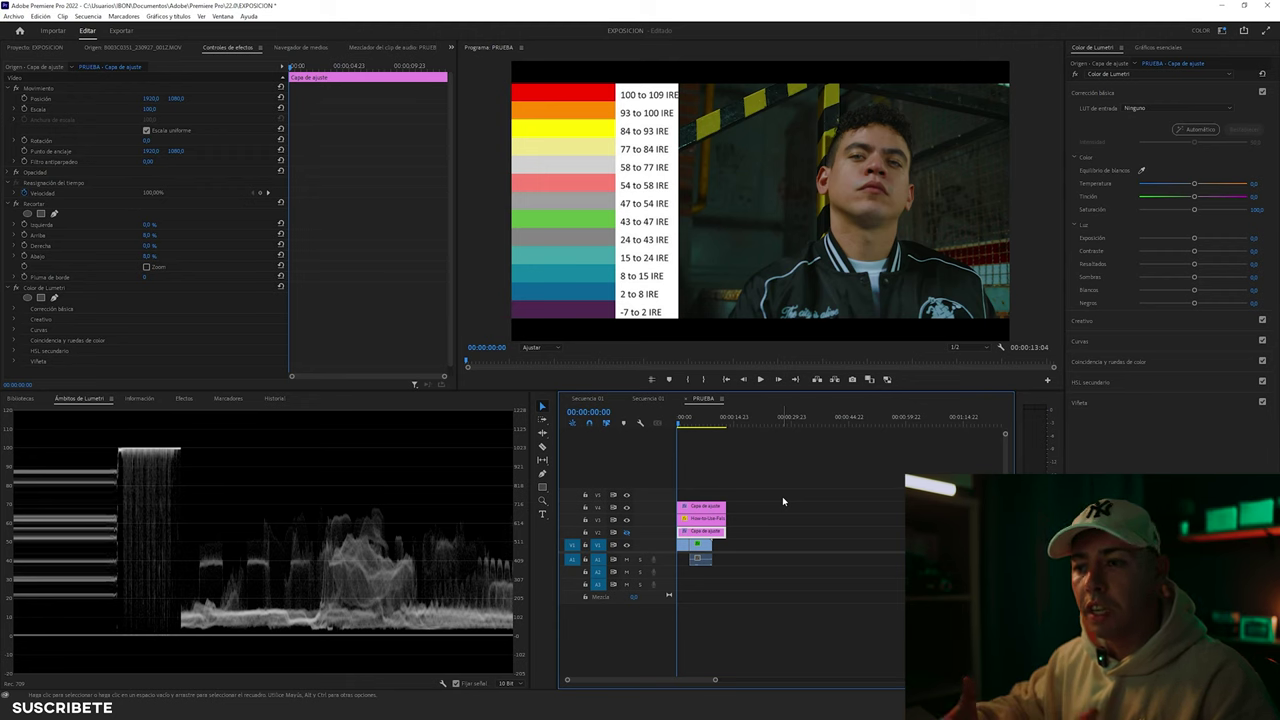
left_click(686, 543)
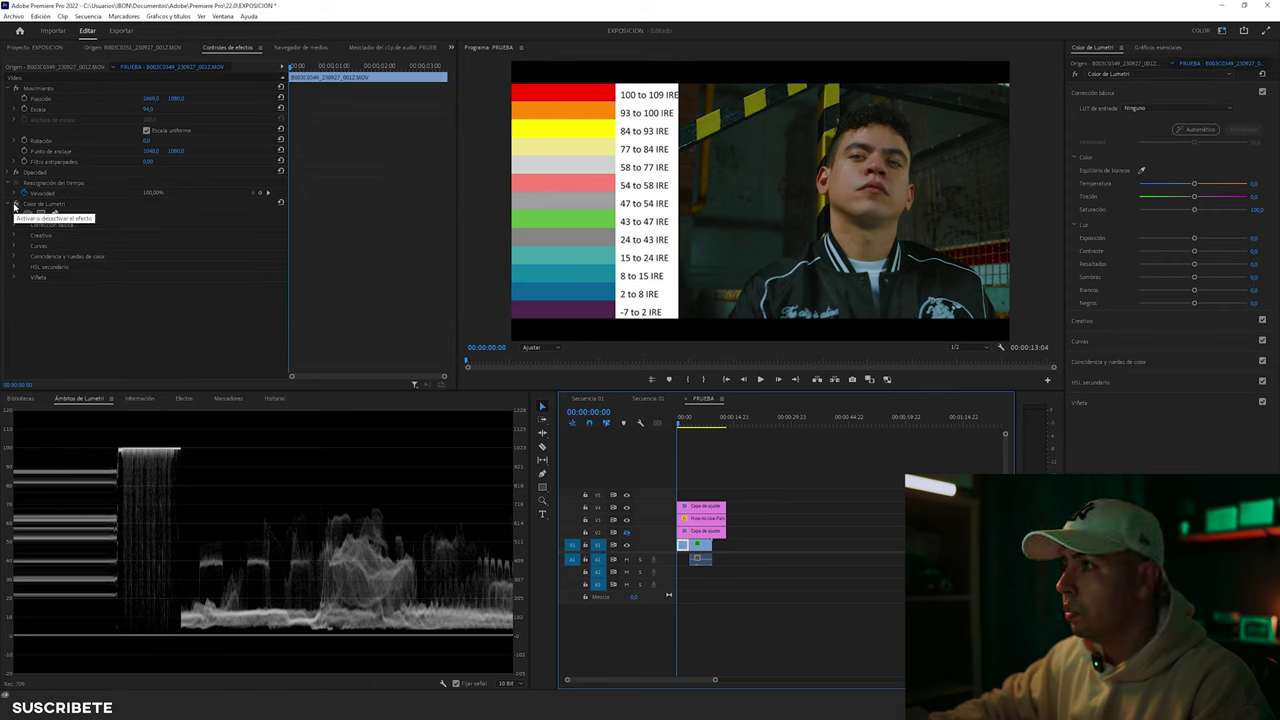
left_click(15, 205)
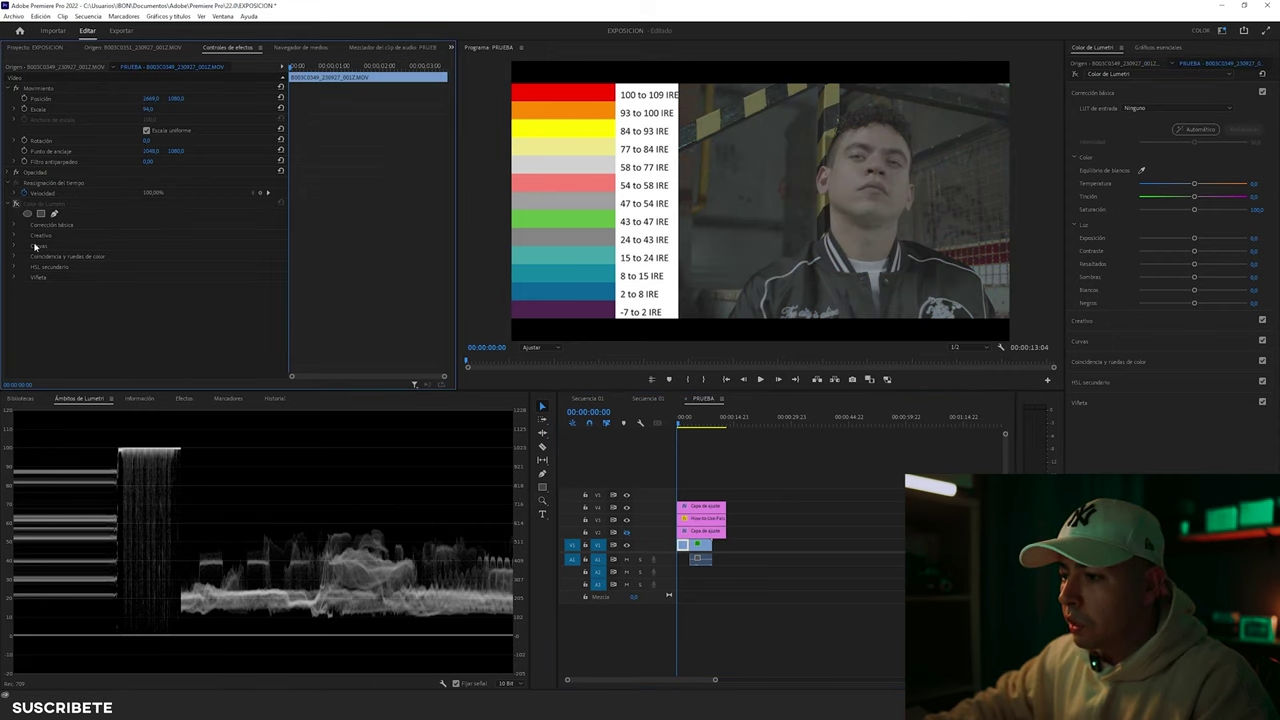
left_click(626, 533)
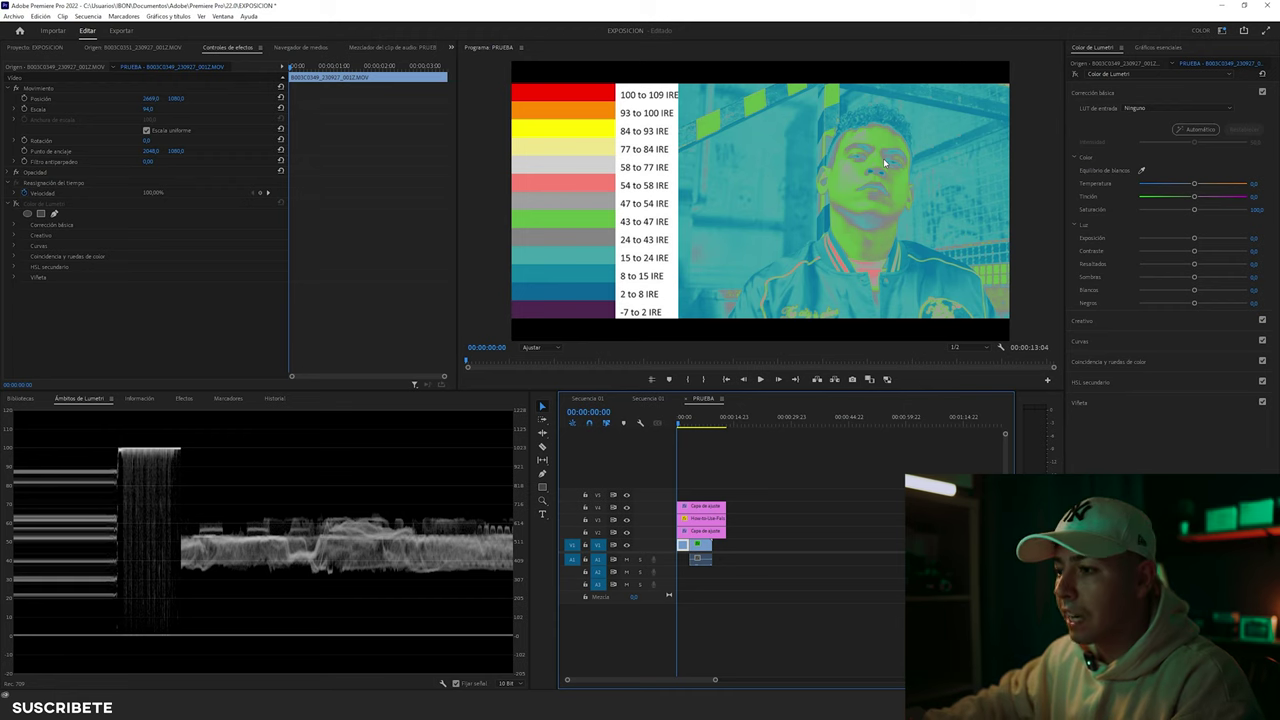
left_click(15, 204)
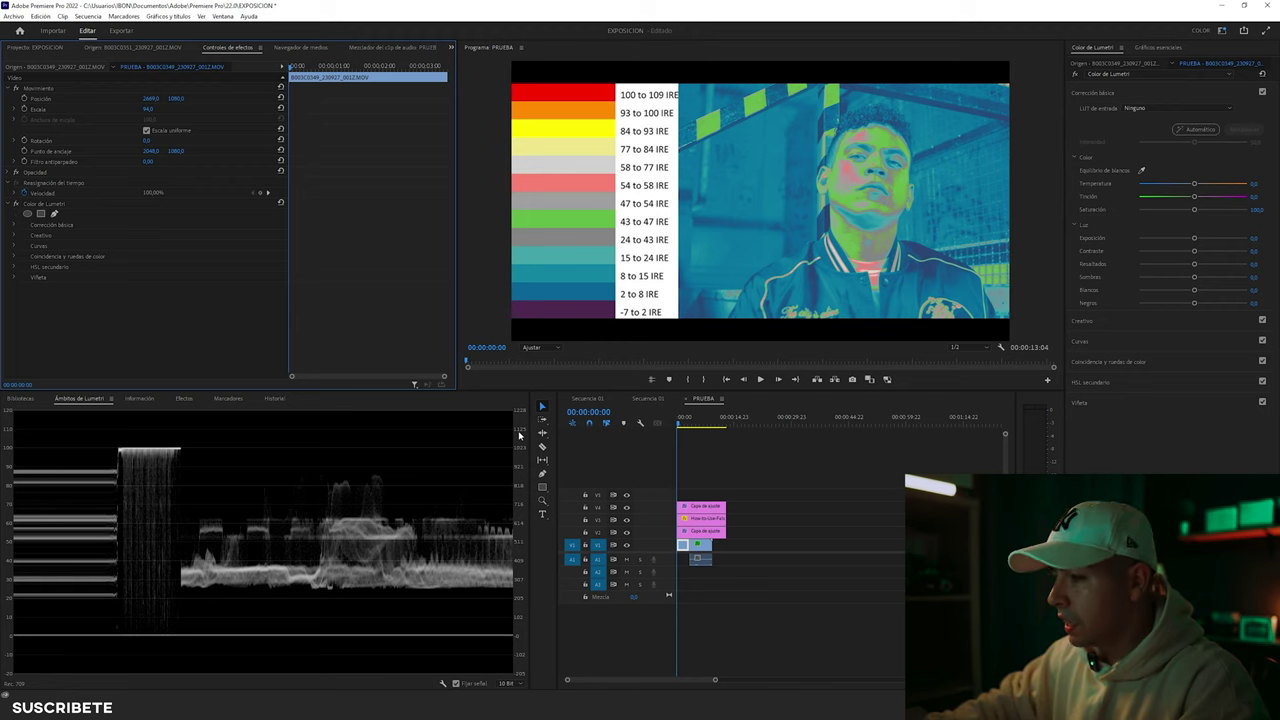
- Go to the clip of the woman smoking, enable its Lumetri Color effect, and compare it with and without the false-color layer
left_click(828, 532)
key("Down")
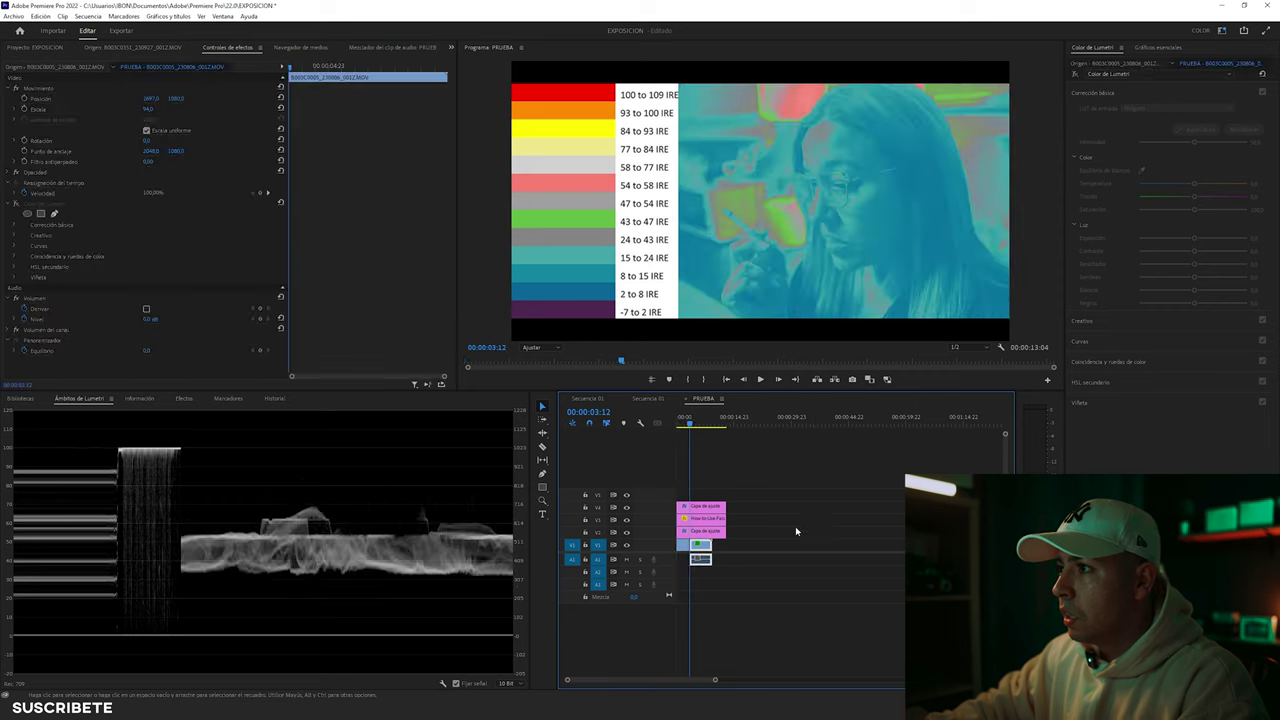
left_click(626, 533)
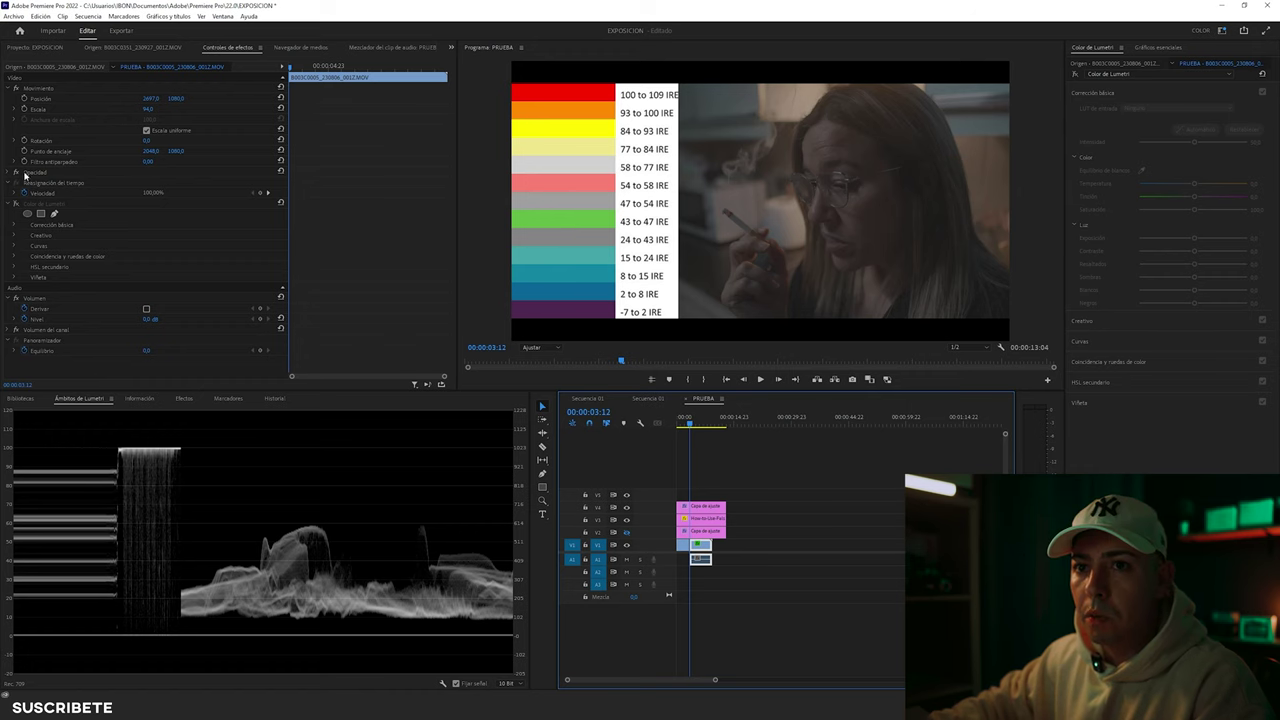
left_click(15, 204)
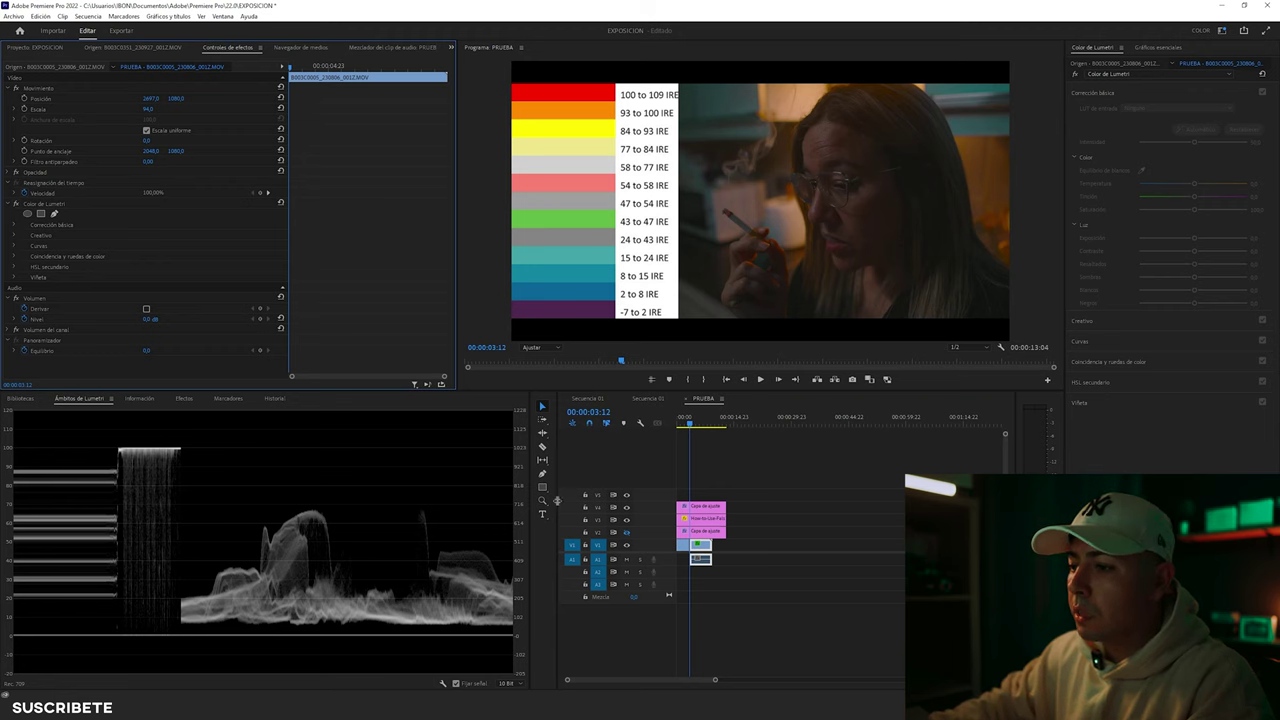
left_click(627, 537)
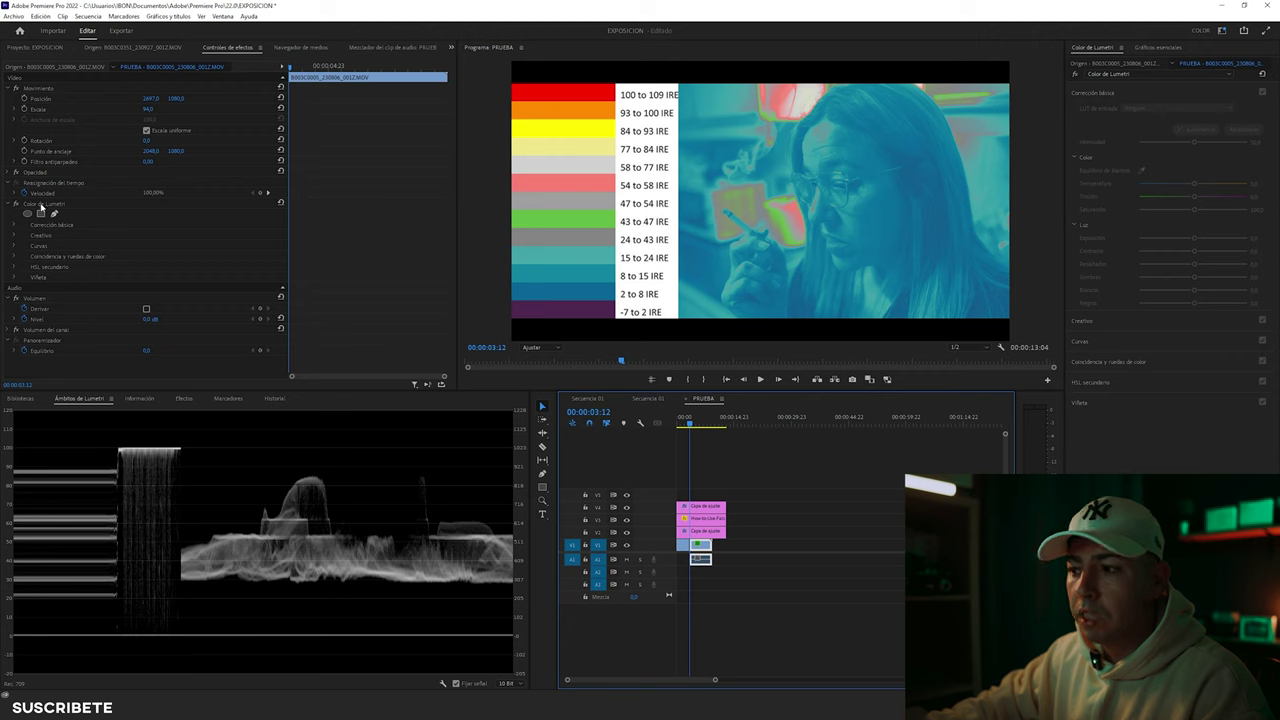
left_click(626, 532)
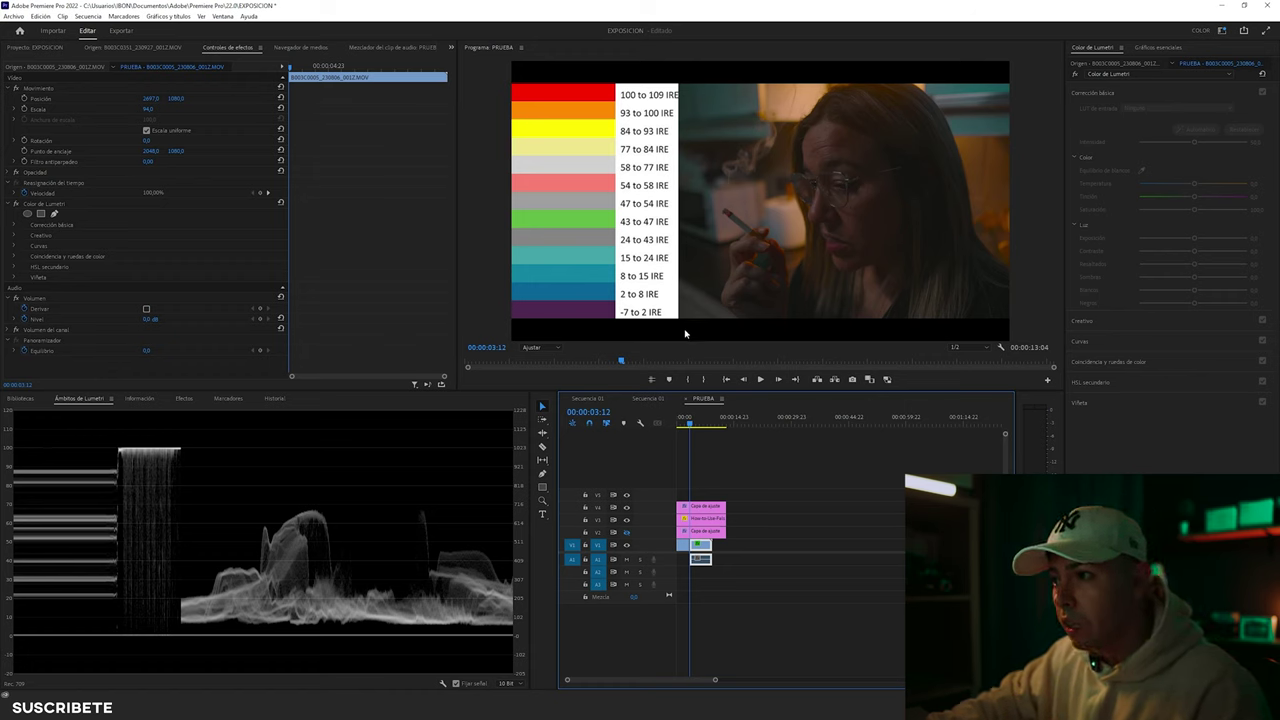
- Inspect the woman's clip at 75% magnification and fitted to the monitor, with and without the IRE chart on V3
left_click(545, 347)
left_click(540, 411)
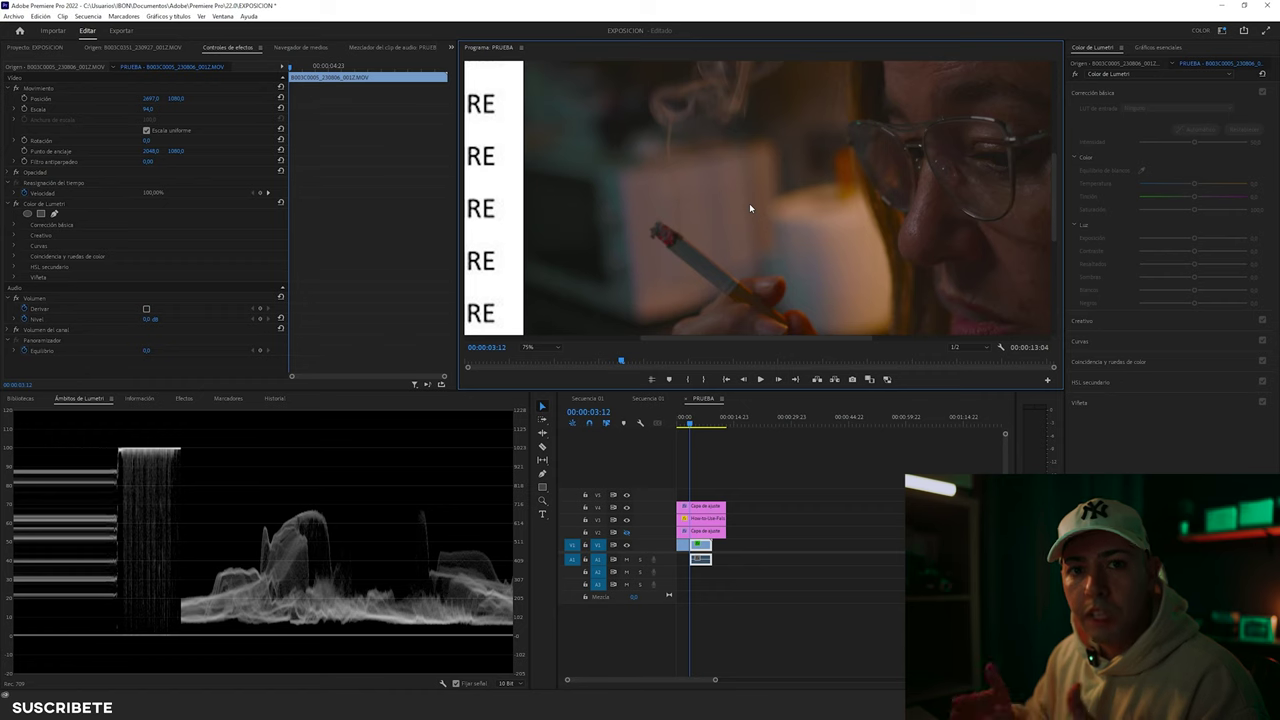
left_click(531, 347)
left_click(545, 358)
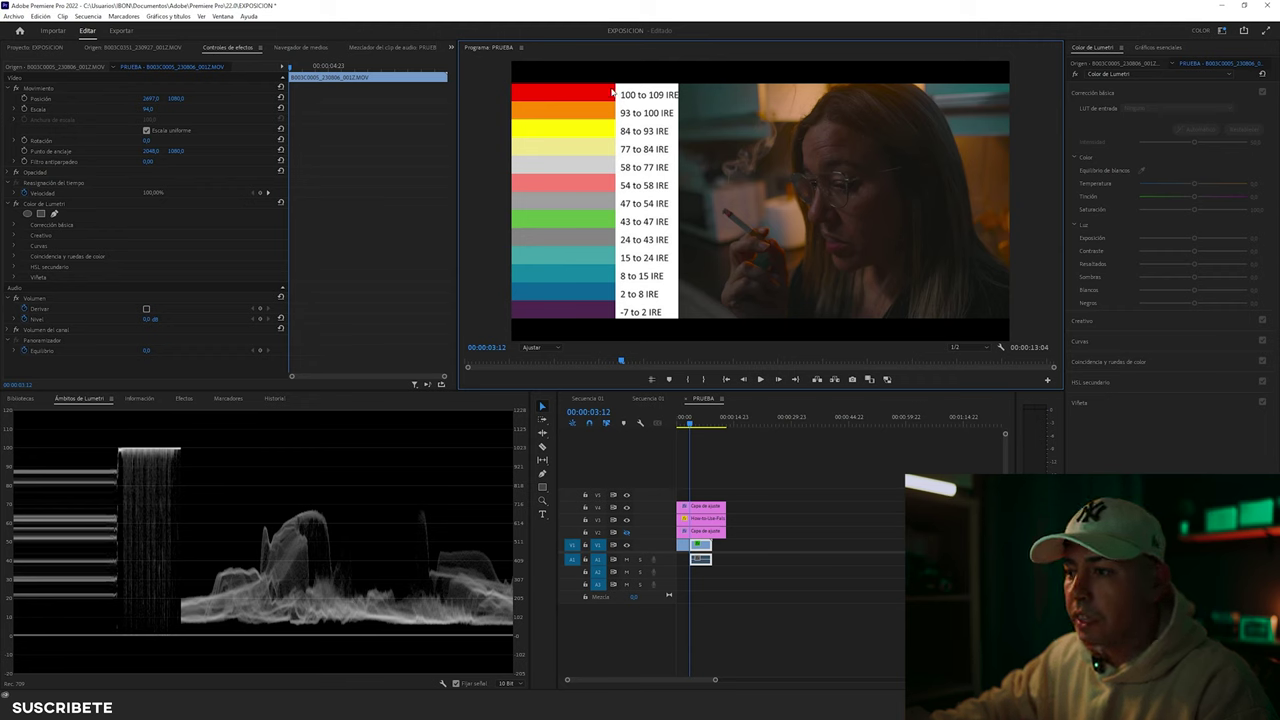
left_click(627, 521)
left_click(627, 521)
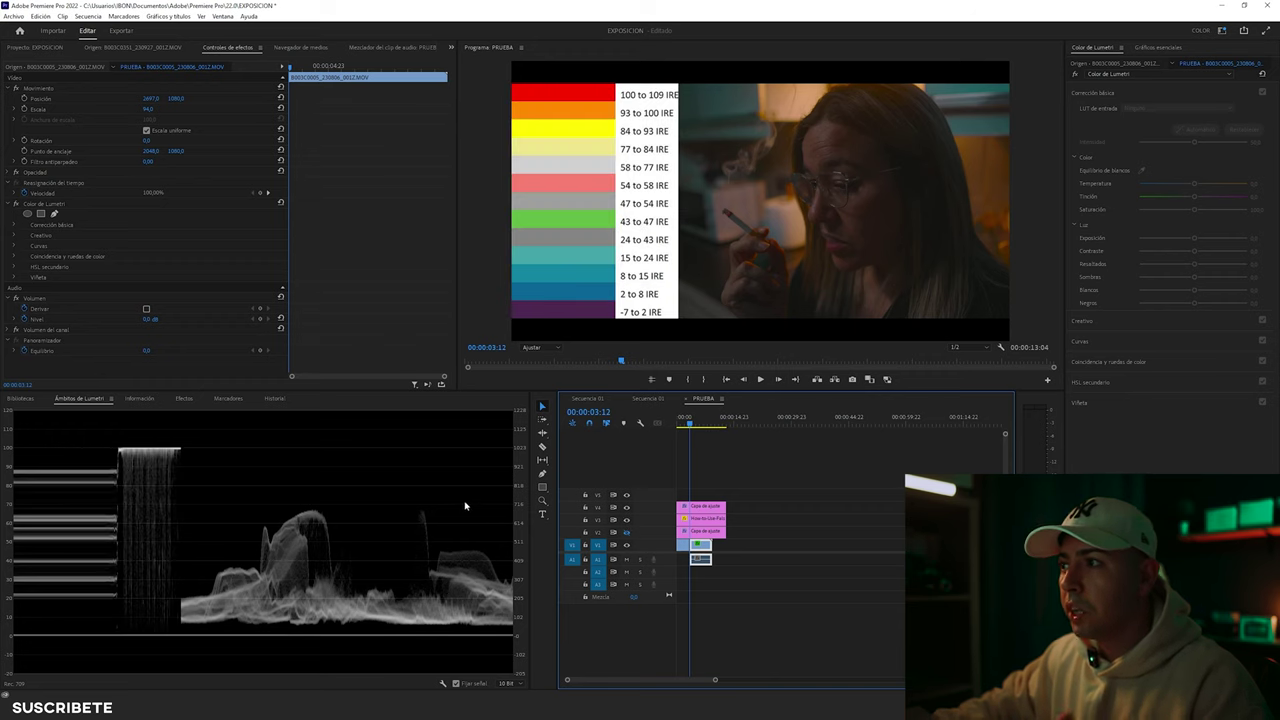
- Return to the man's portrait clip and draw a small opacity mask around the pink false-color area on his cheek
left_click_drag(696, 421, 668, 425)
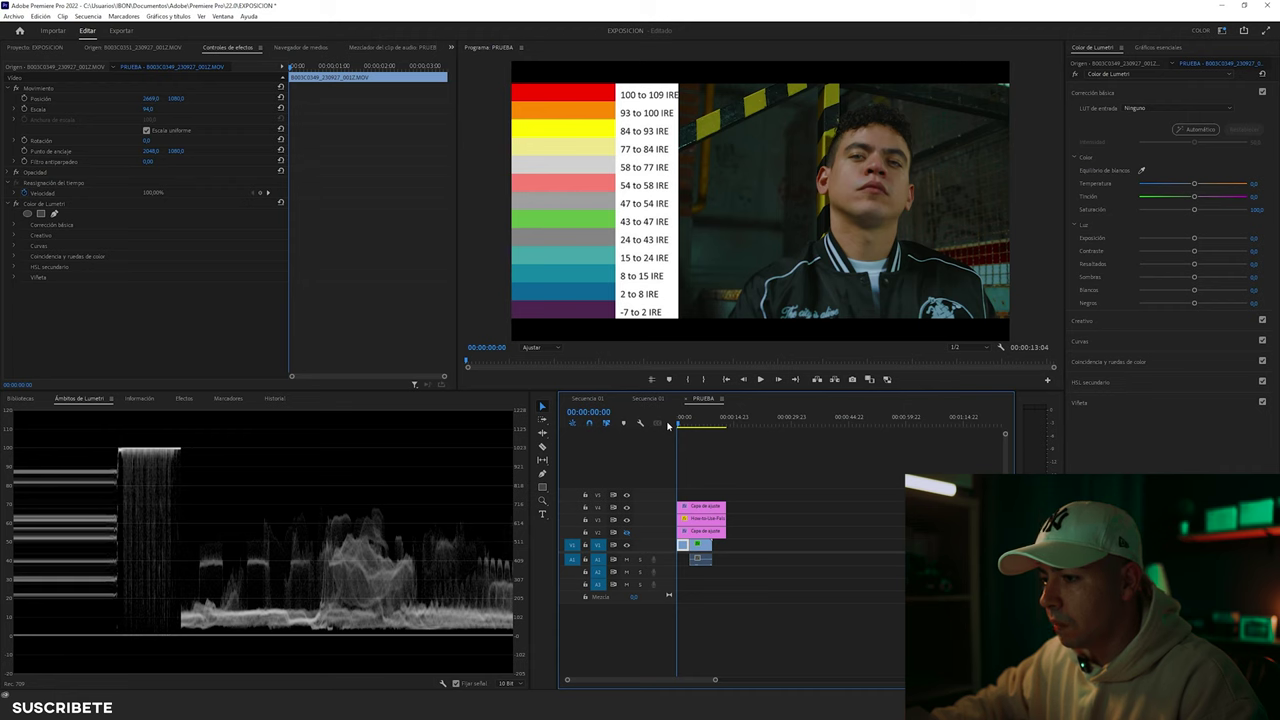
left_click(16, 173)
left_click(40, 182)
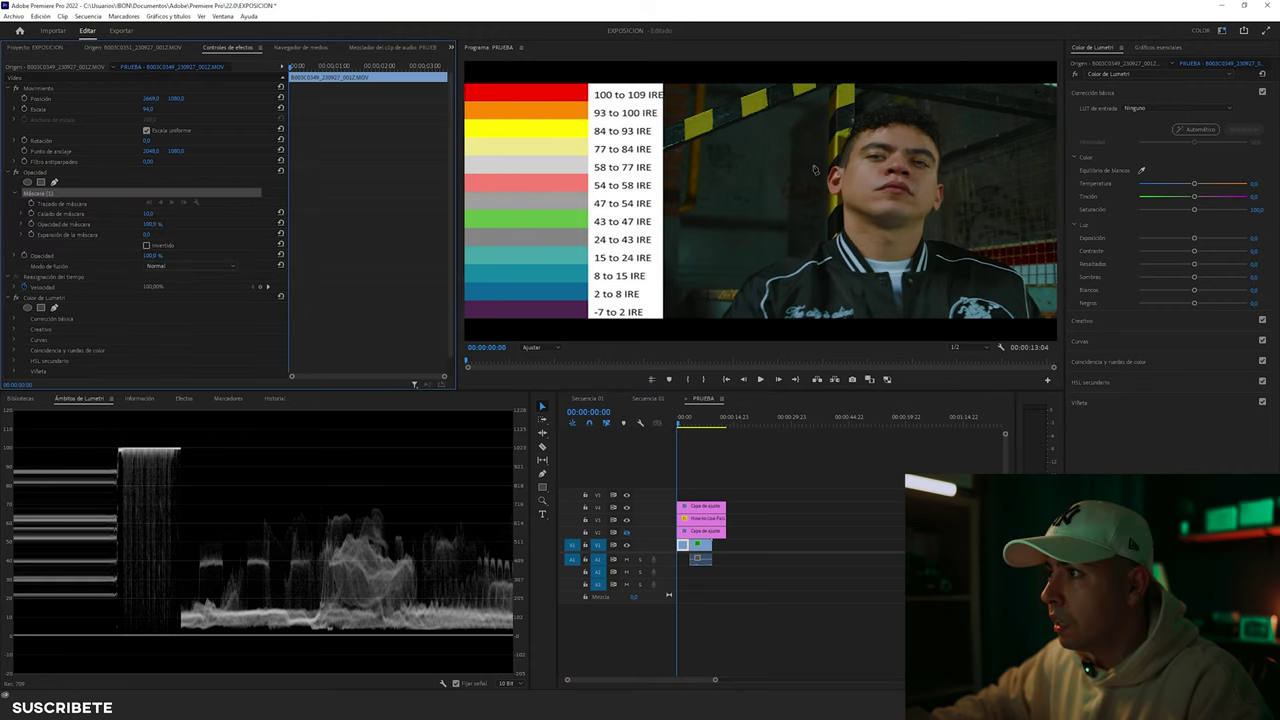
left_click(626, 532)
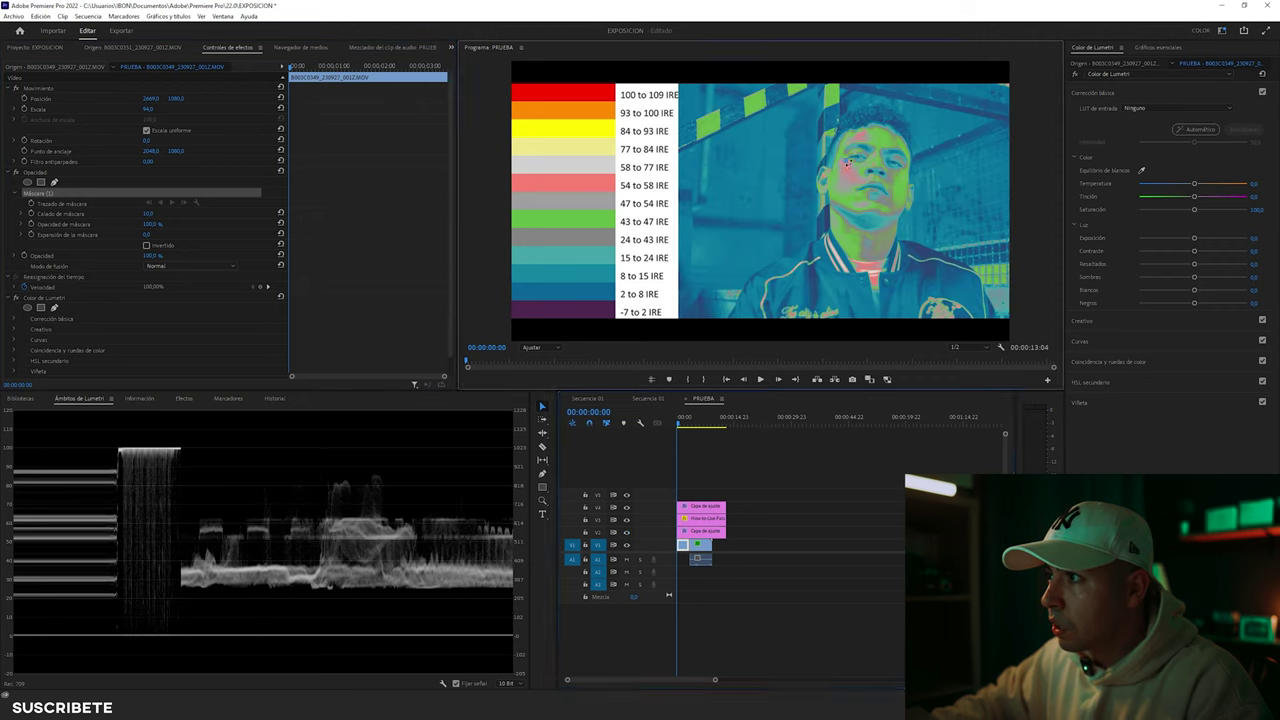
left_click(858, 176)
left_click(850, 185)
left_click(846, 166)
left_click(858, 176)
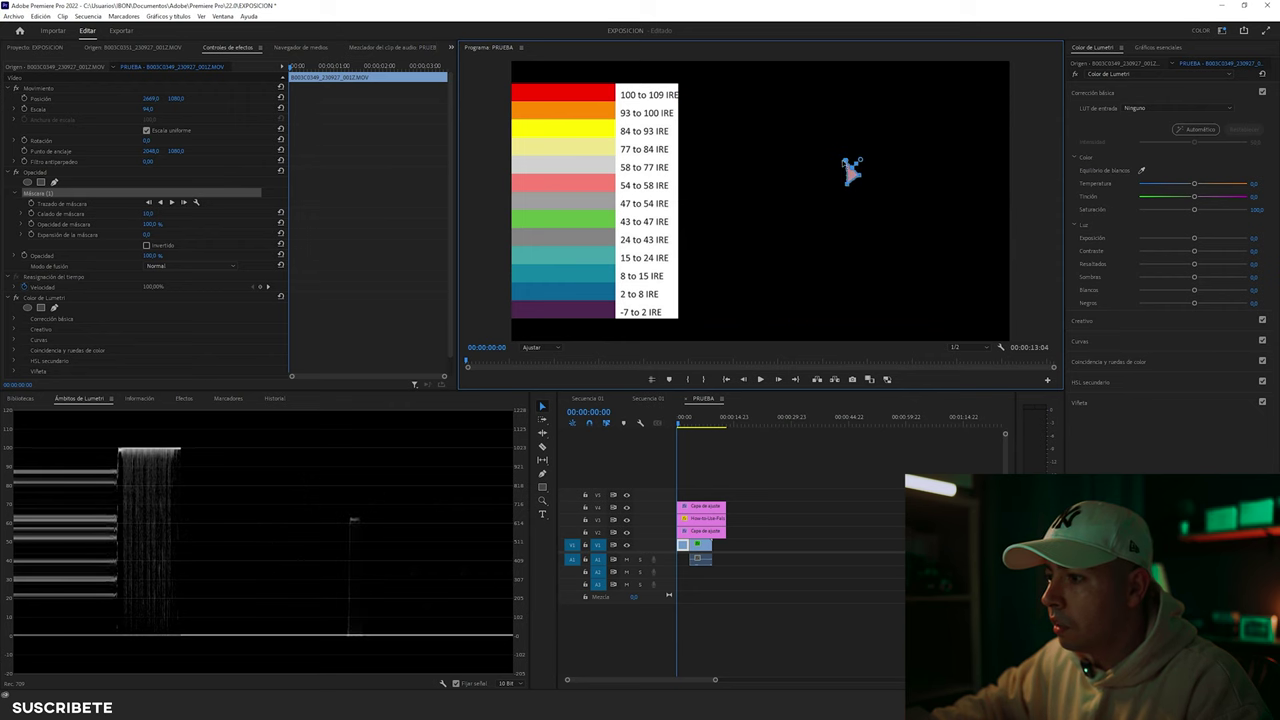
- Hide the false-color layer on V2 to check the masked cheek on the waveform, and delete the opacity mask
left_click(627, 536)
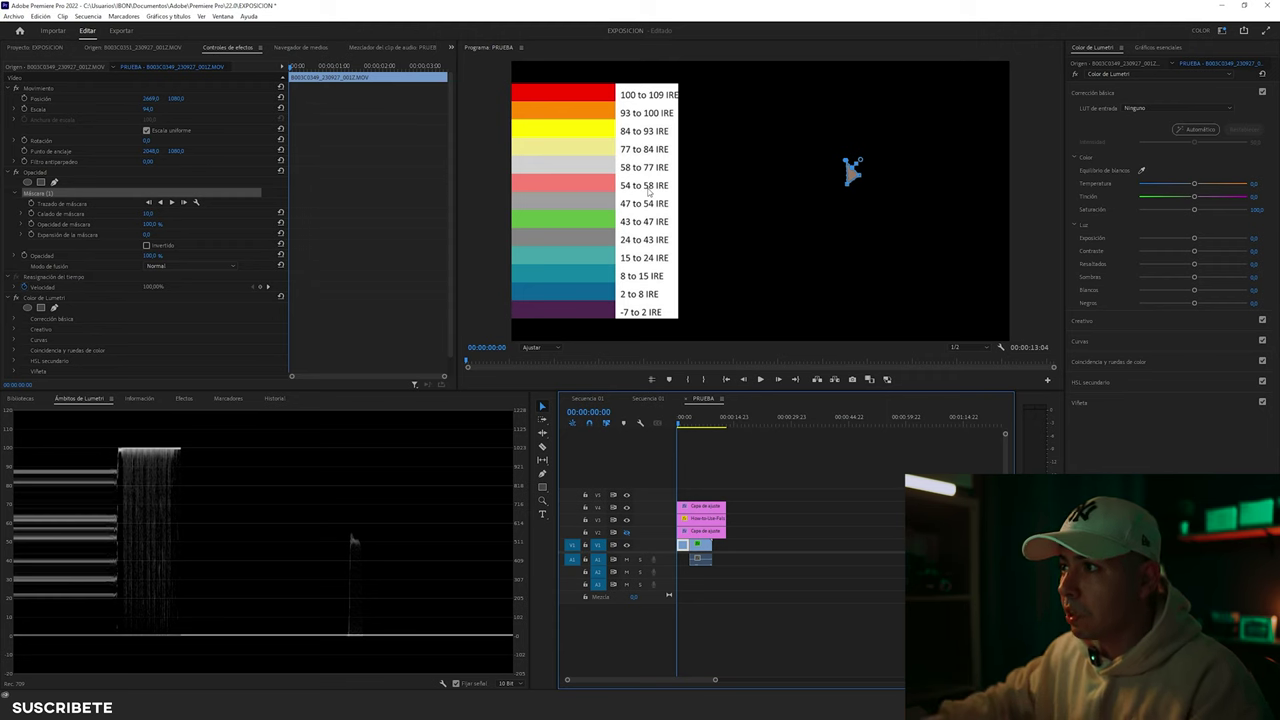
key("Delete")
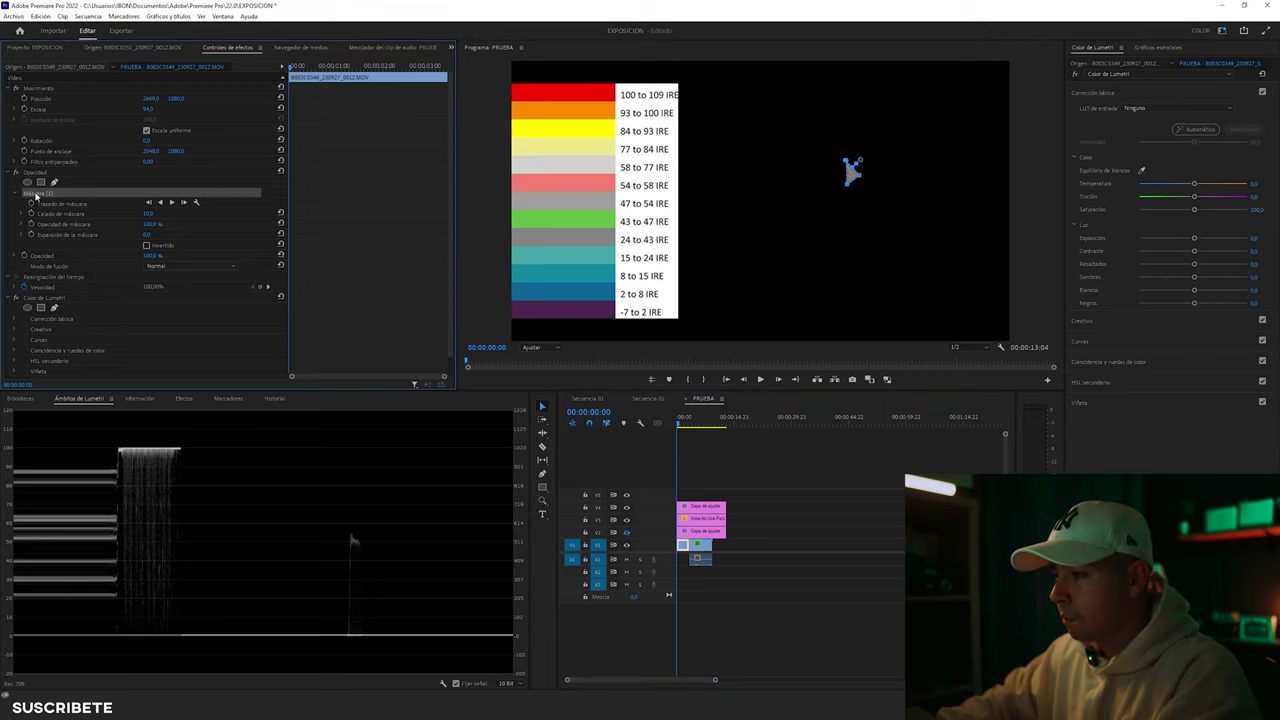